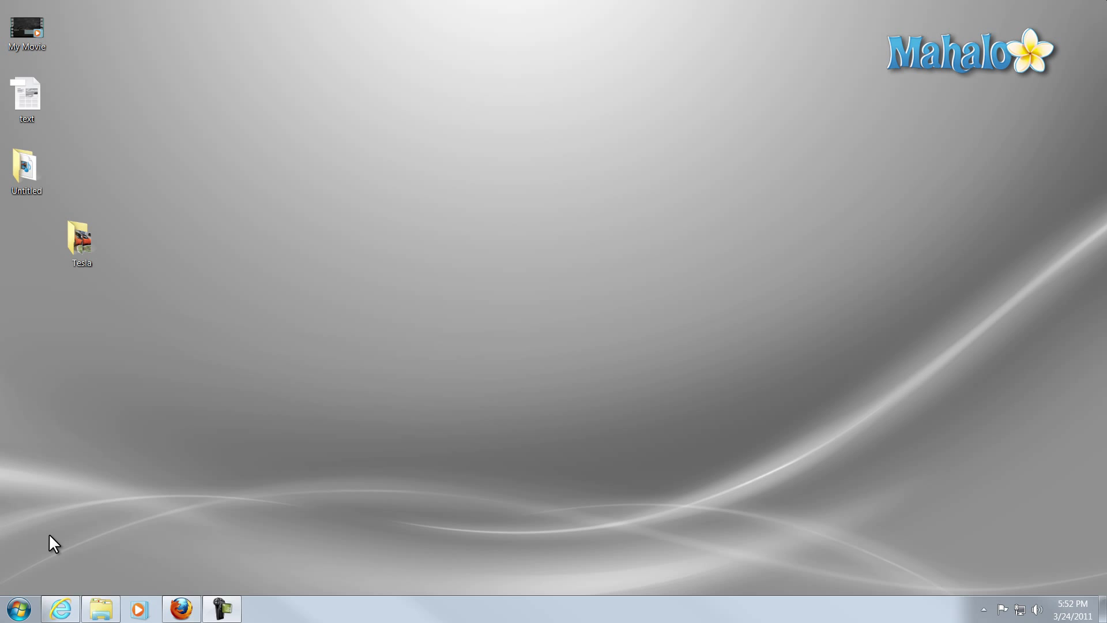
- Launch Windows Live Photo Gallery from the list of installed programs
left_click(17, 610)
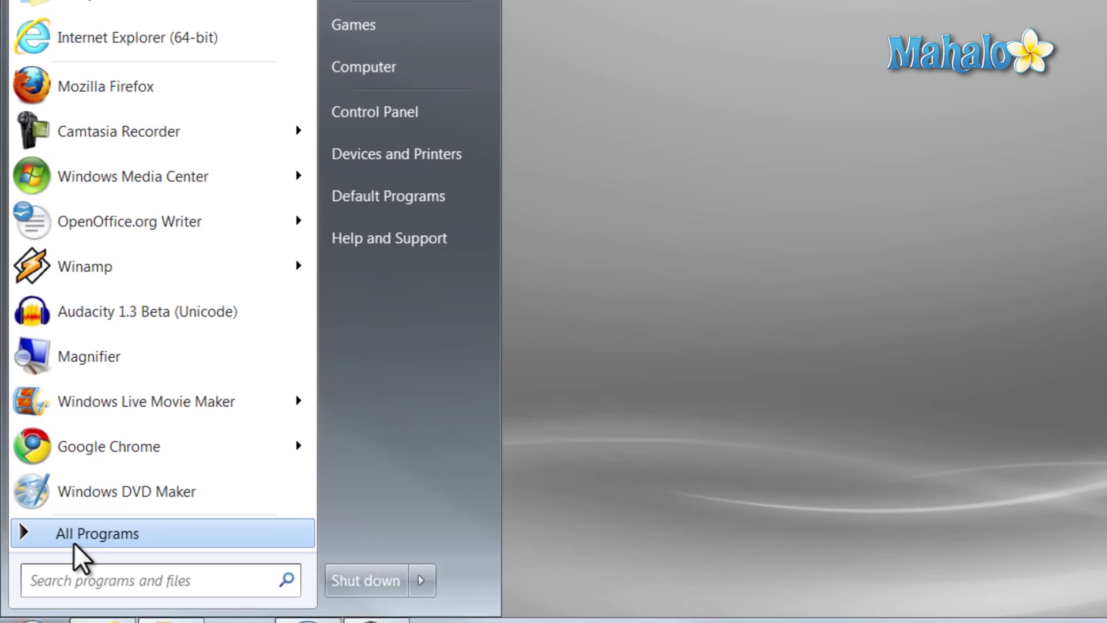
left_click(58, 546)
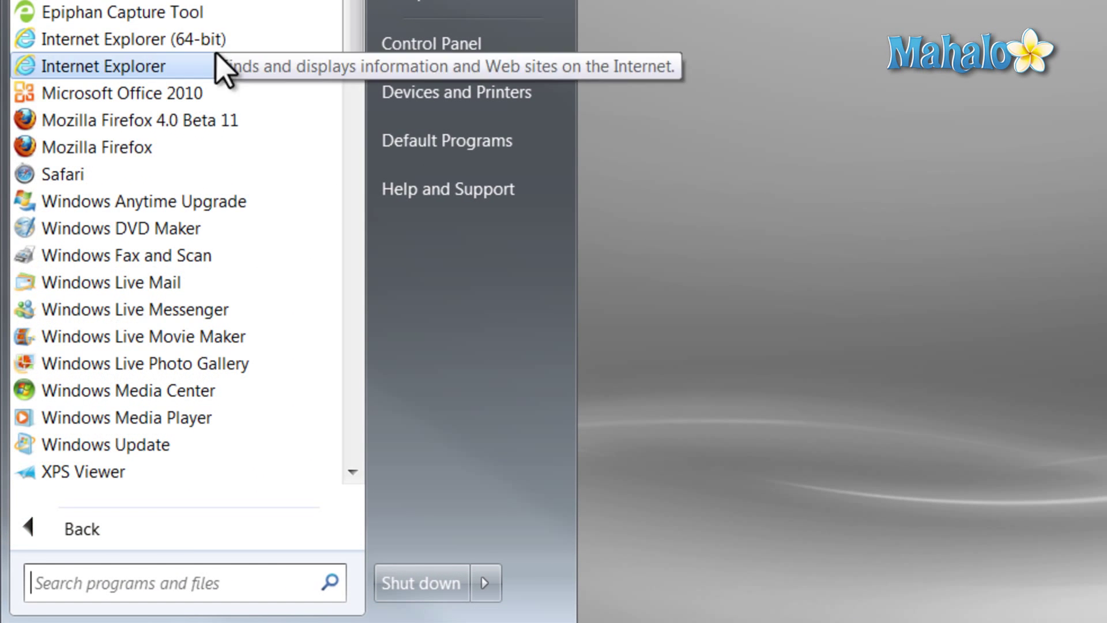
scroll(222, 119, "down", 9)
scroll(178, 197, "up", 6)
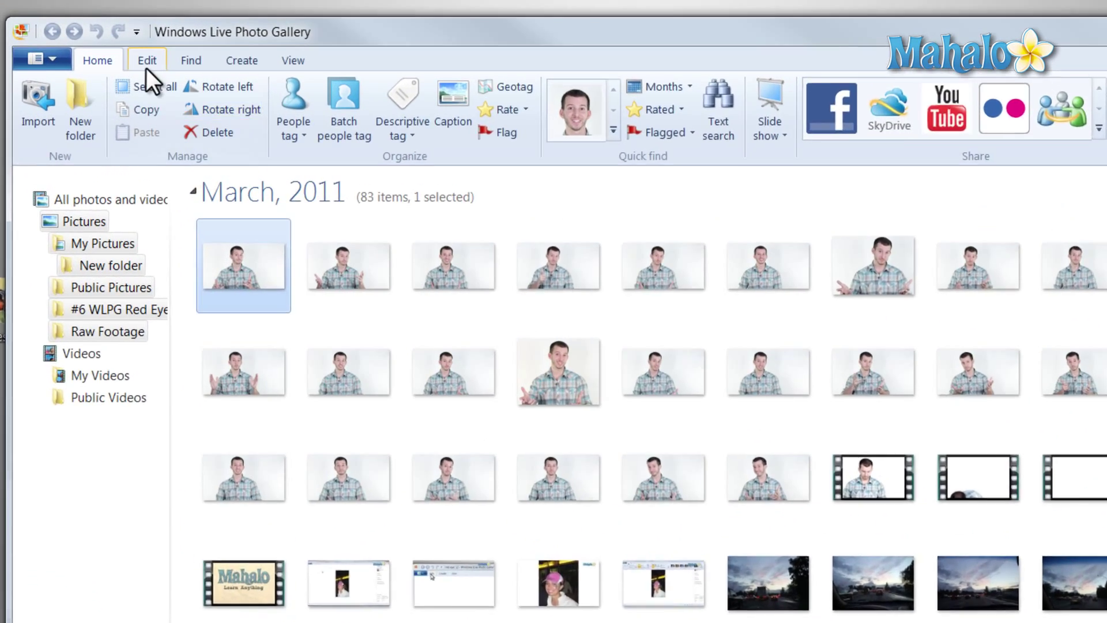
- Go to the online page of additional photo tools and open the Photosynth entry
left_click(244, 62)
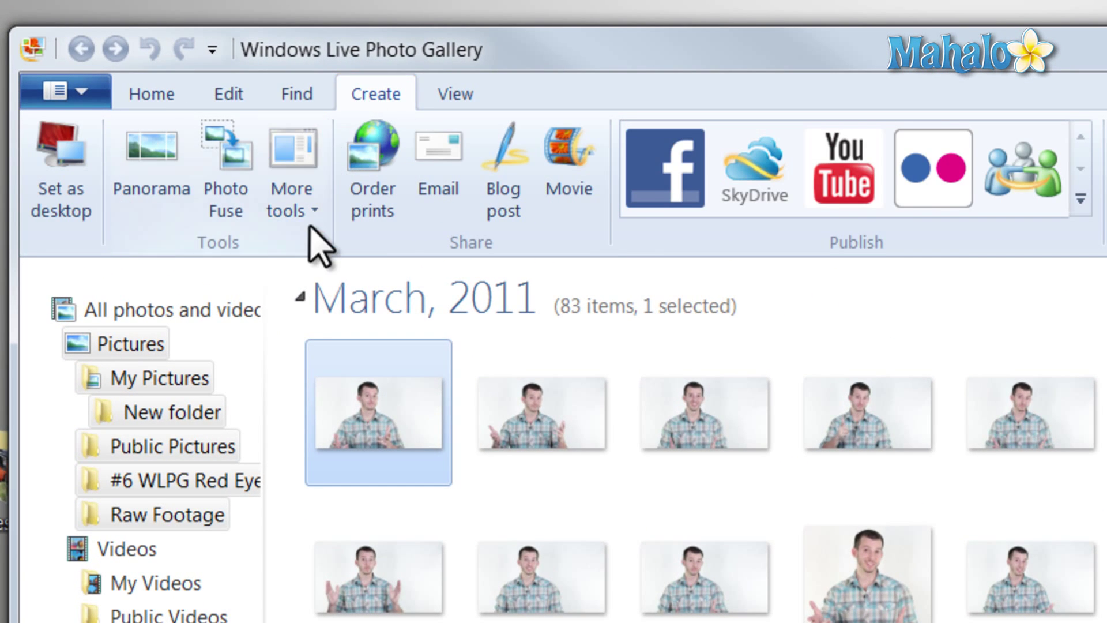
left_click(314, 211)
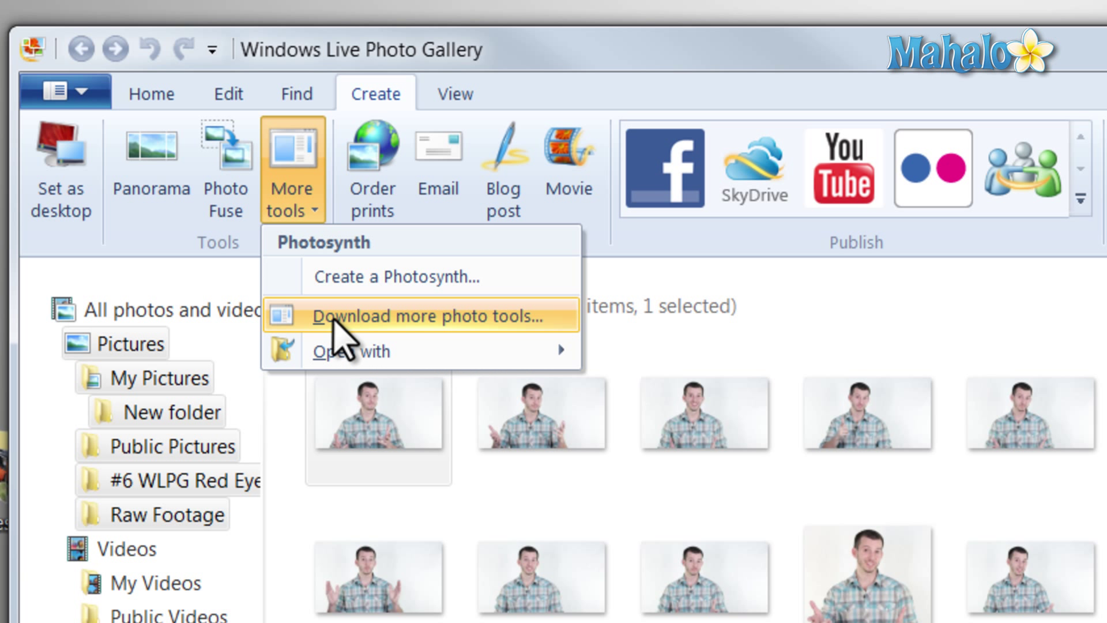
left_click(334, 319)
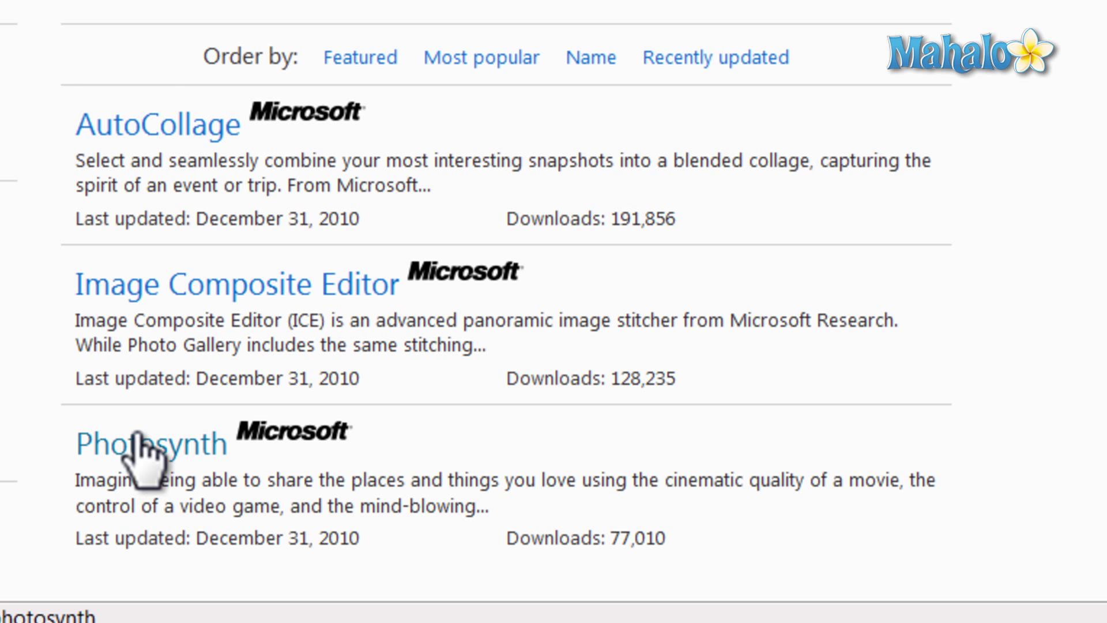
left_click(147, 447)
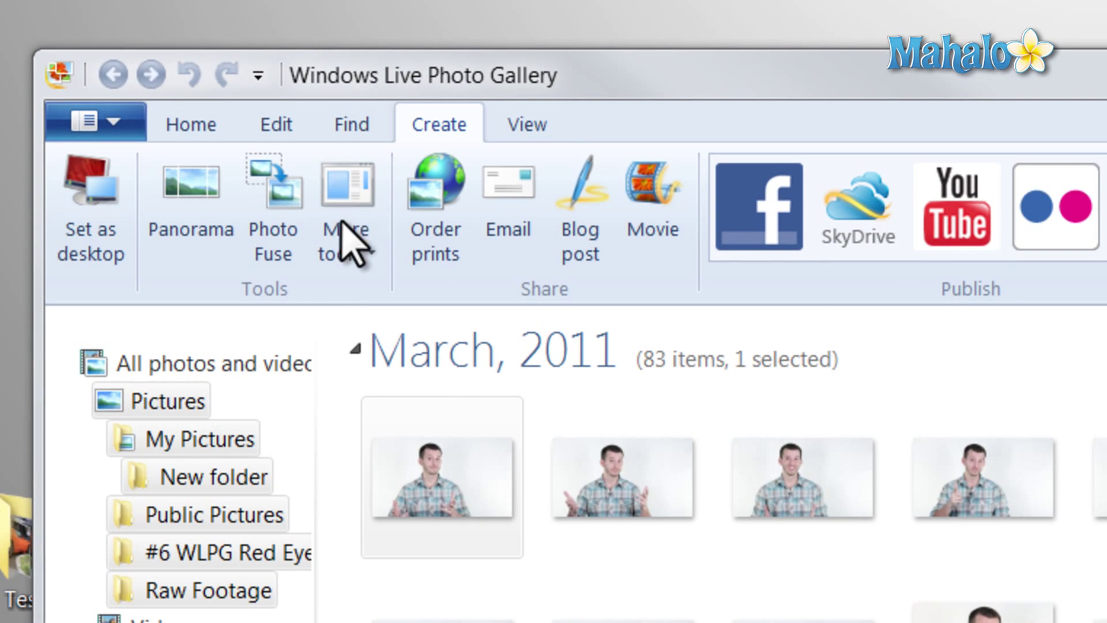
- Begin a new Photosynth from Windows Live Photo Gallery and remove the photo that was included by default
left_click(374, 253)
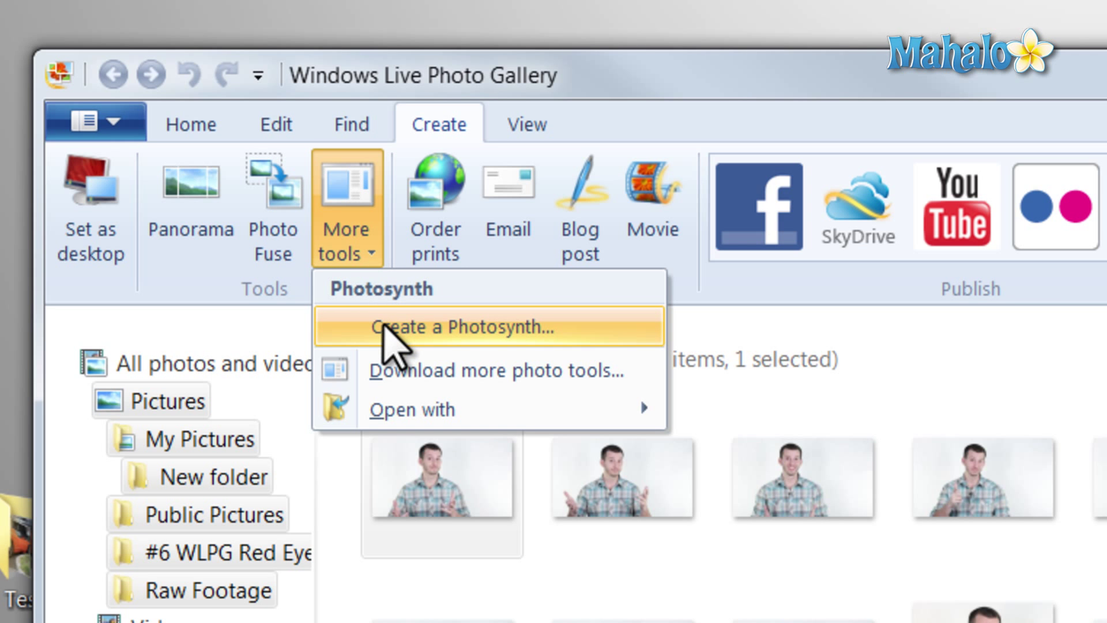
left_click(384, 326)
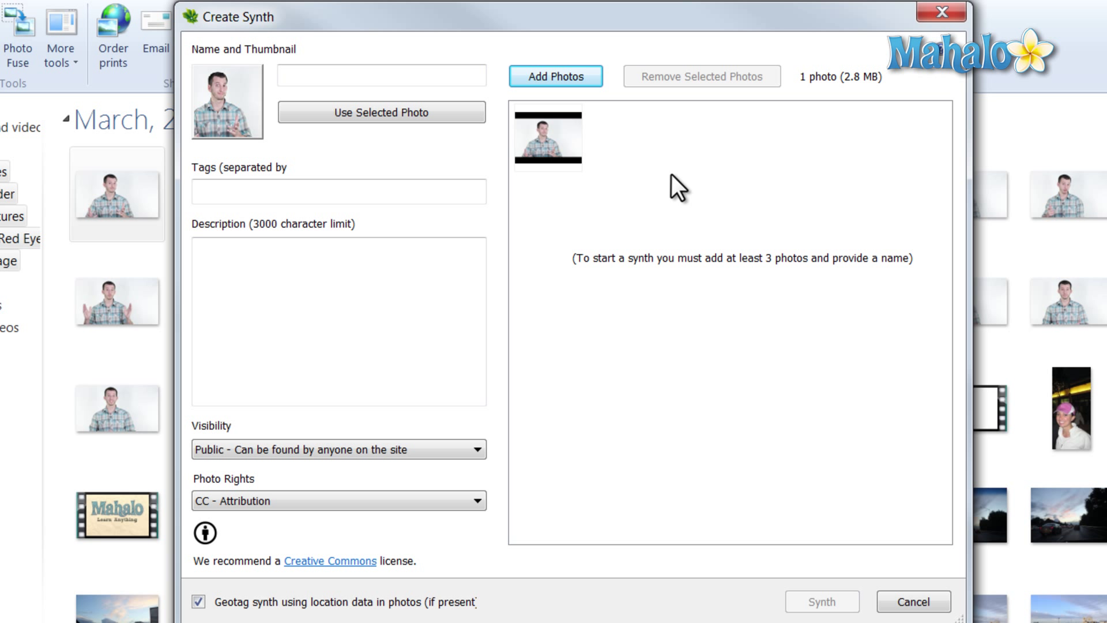
left_click(555, 129)
key("Delete")
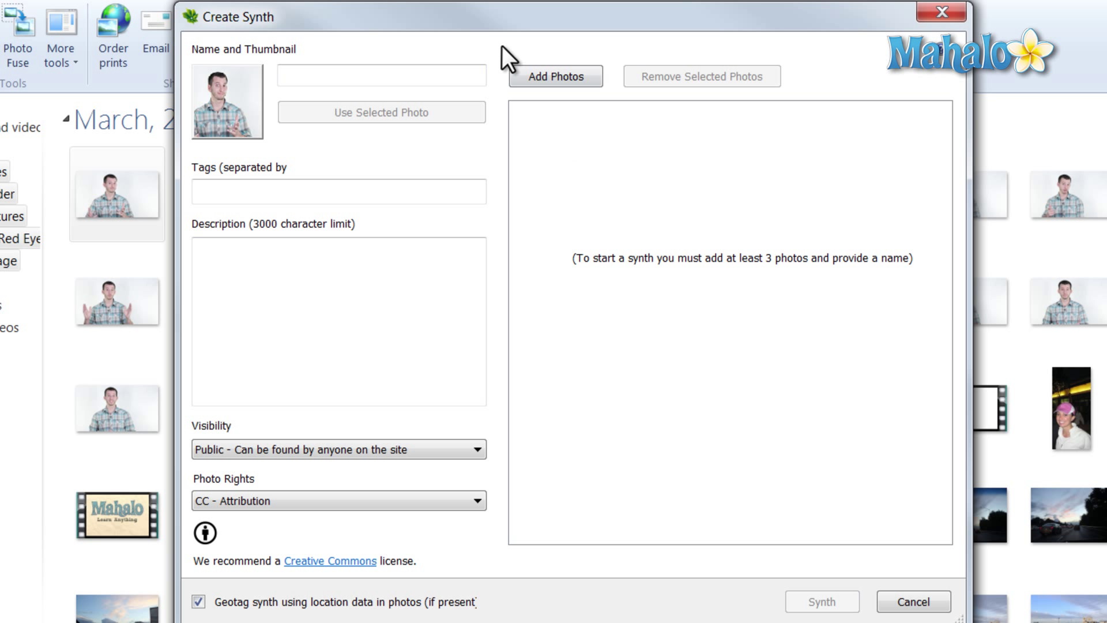
- Add all the car photos in the Tesla folder, IMG_0478 through IMG_0627, to the synth
left_click(585, 75)
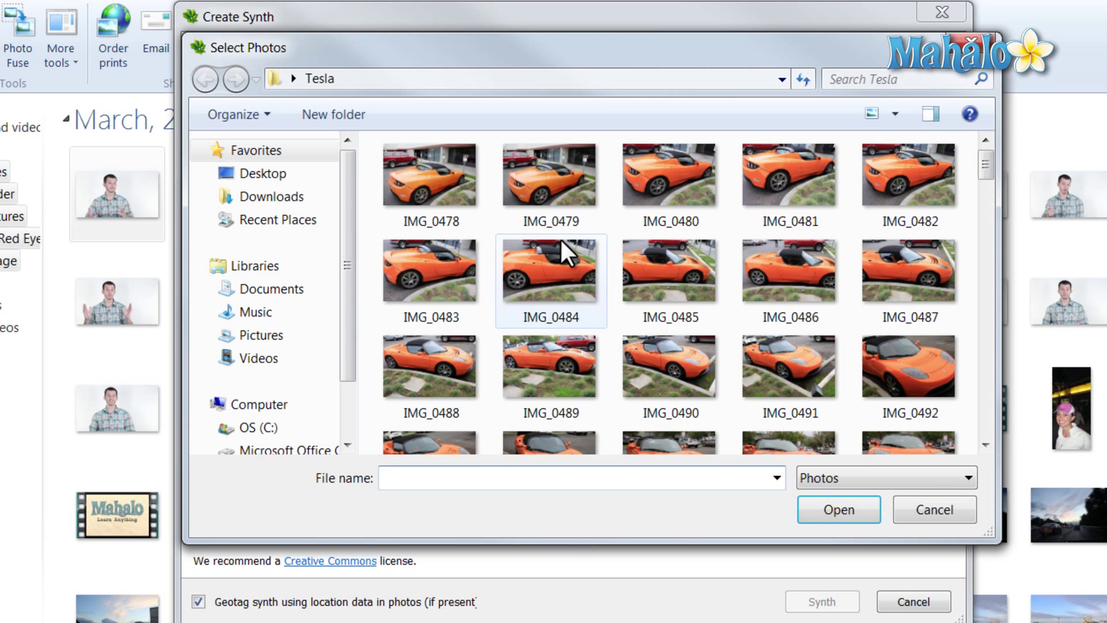
left_click(466, 196)
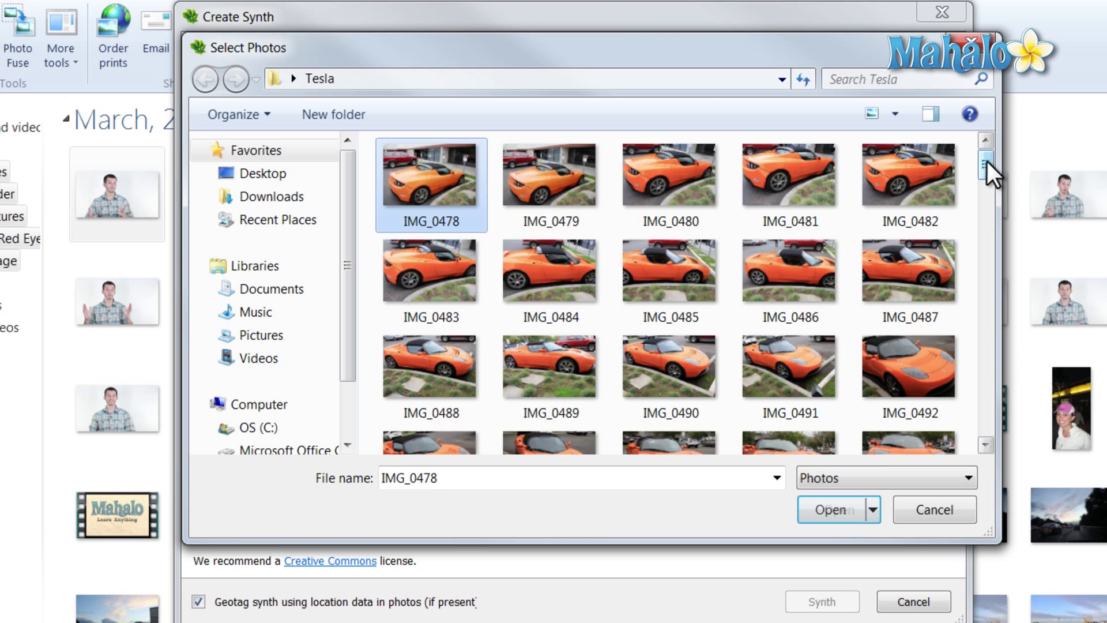
left_click_drag(987, 161, 994, 466)
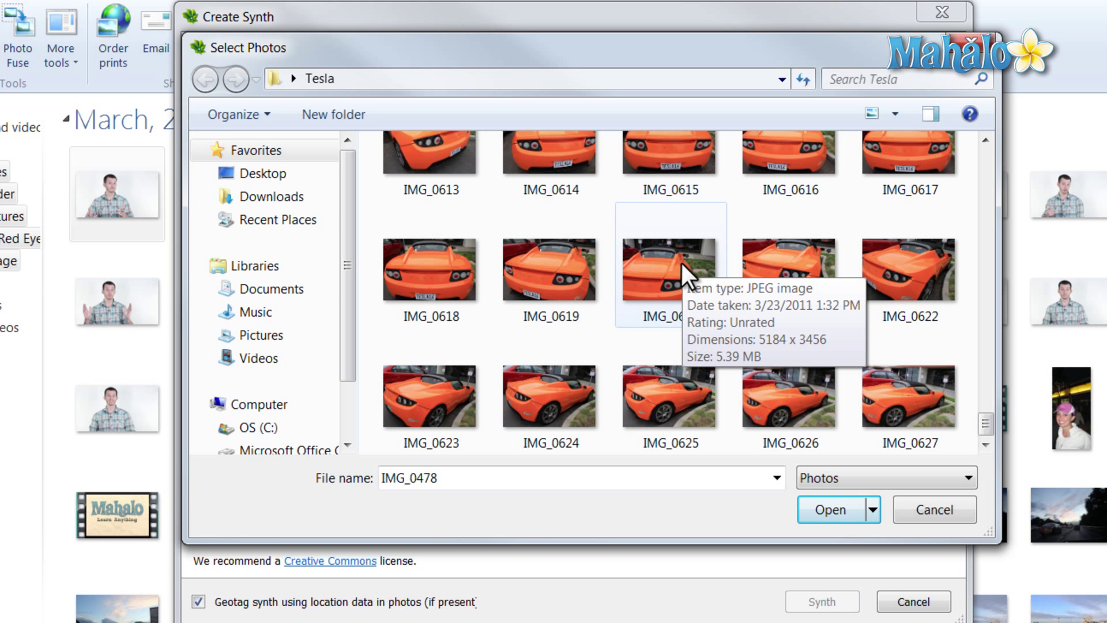
key("ctrl+a")
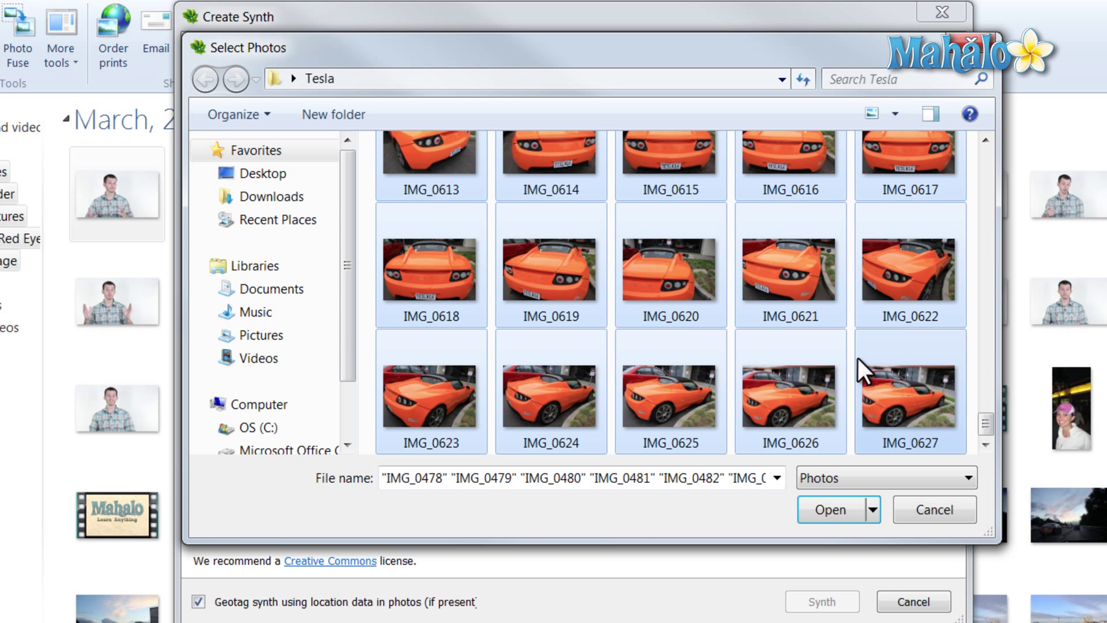
left_click(835, 508)
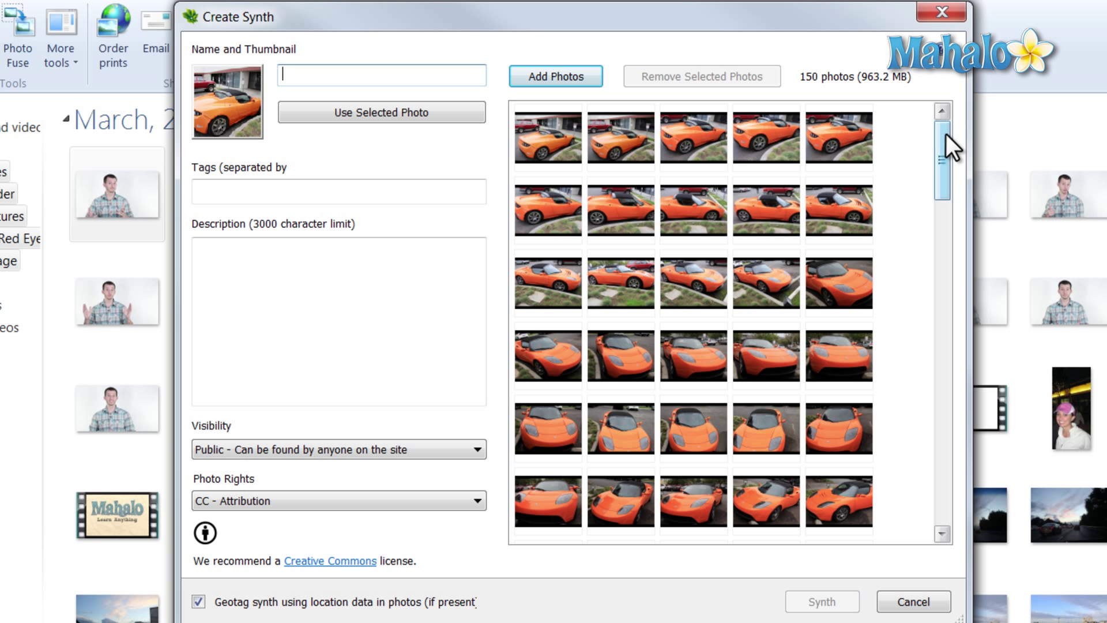
- Name the synth Tesla and start creating it from the added photos
left_click_drag(946, 133, 928, 113)
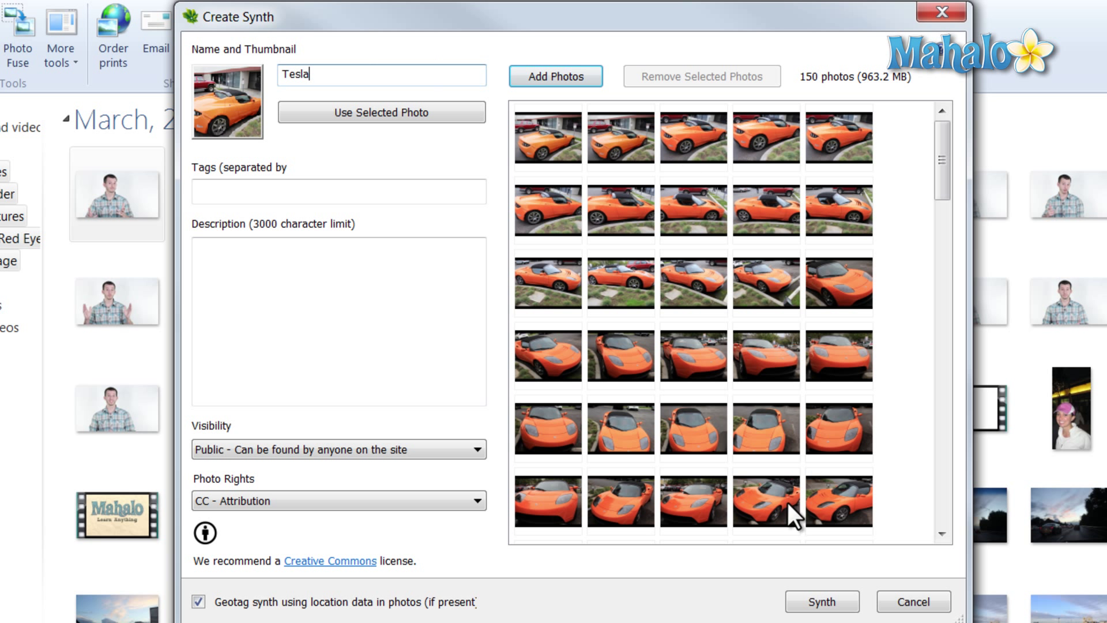
left_click(824, 607)
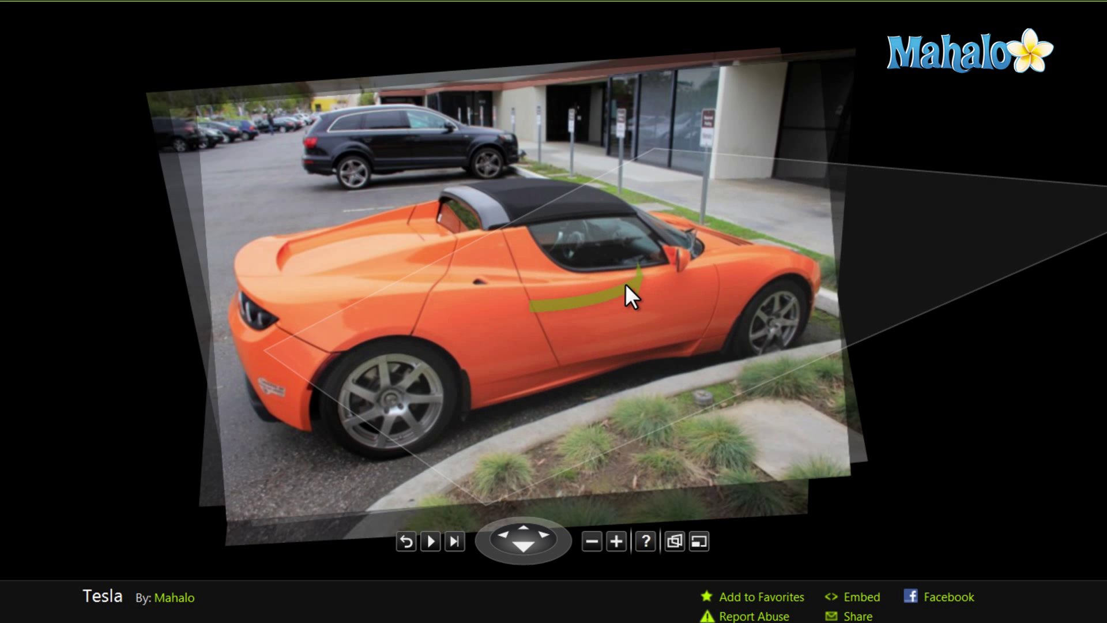
- Rotate around the orange car in the finished Tesla synth to examine it from different sides
left_click(626, 283)
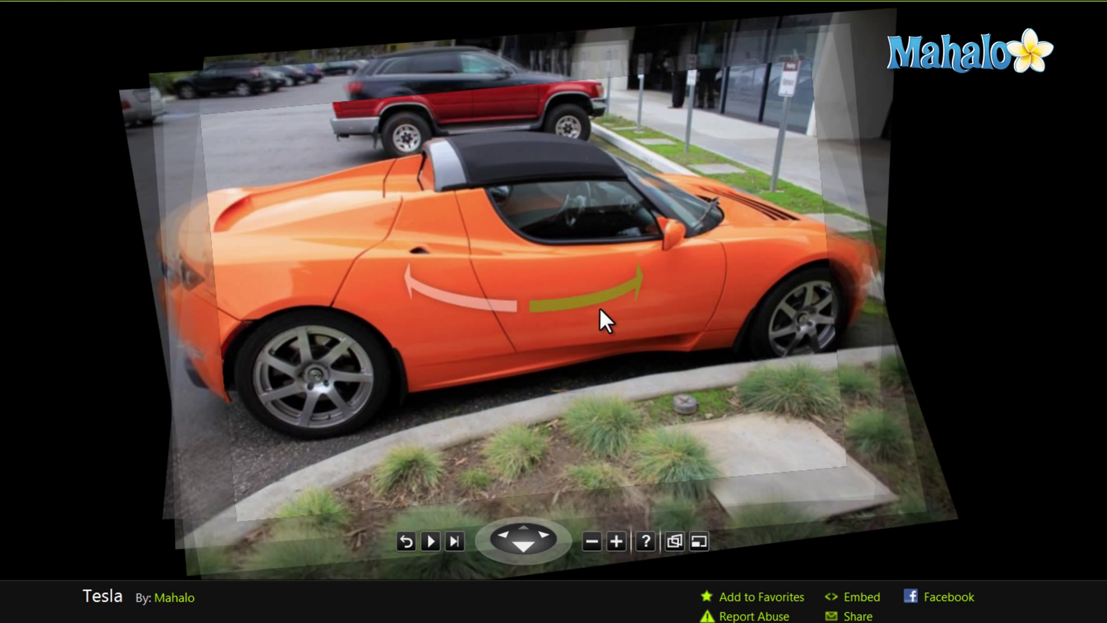
left_click(608, 297)
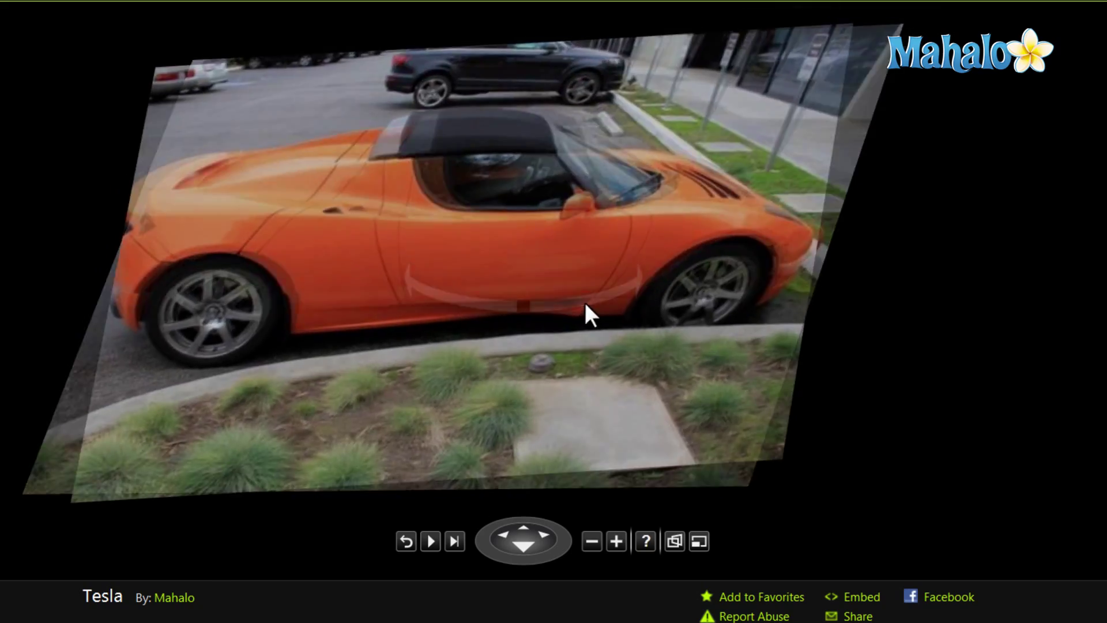
left_click_drag(585, 302, 90, 319)
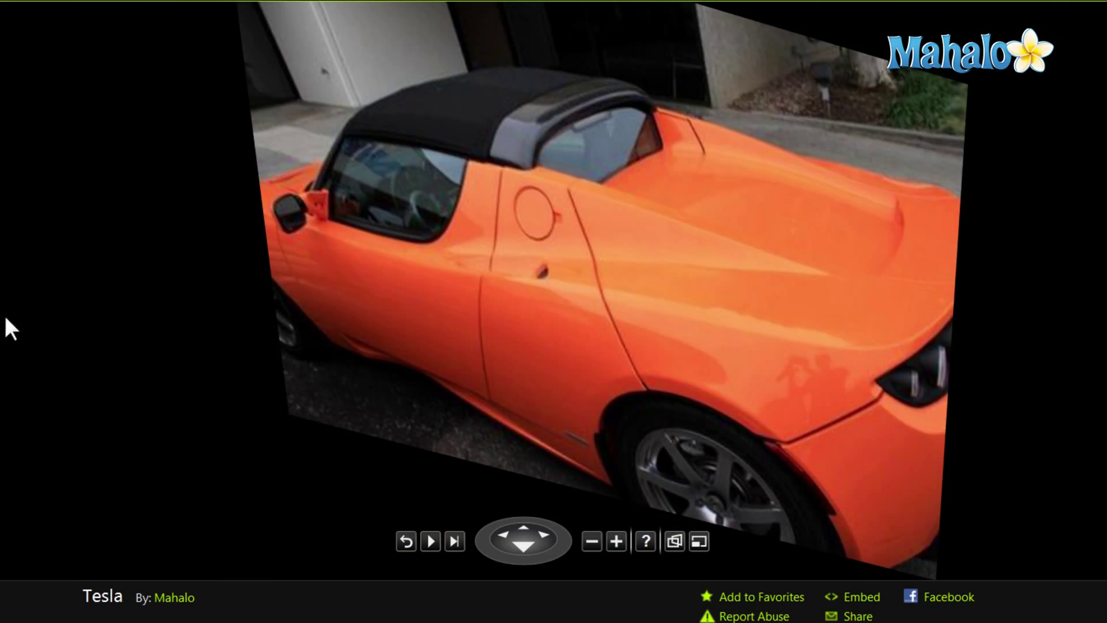
left_click_drag(5, 319, 263, 322)
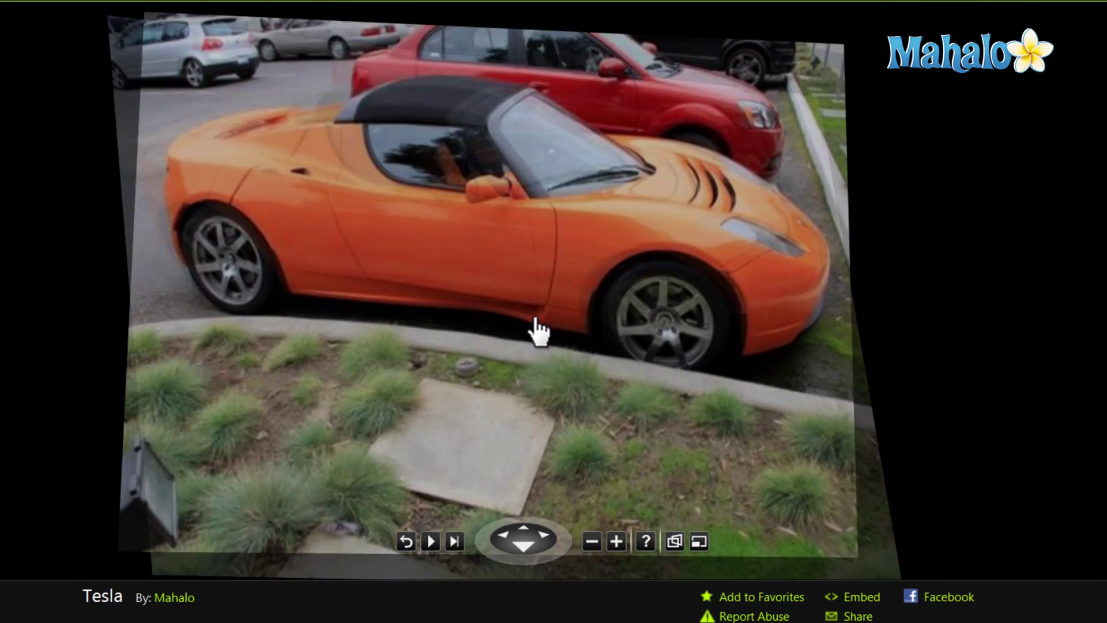
left_click(561, 321)
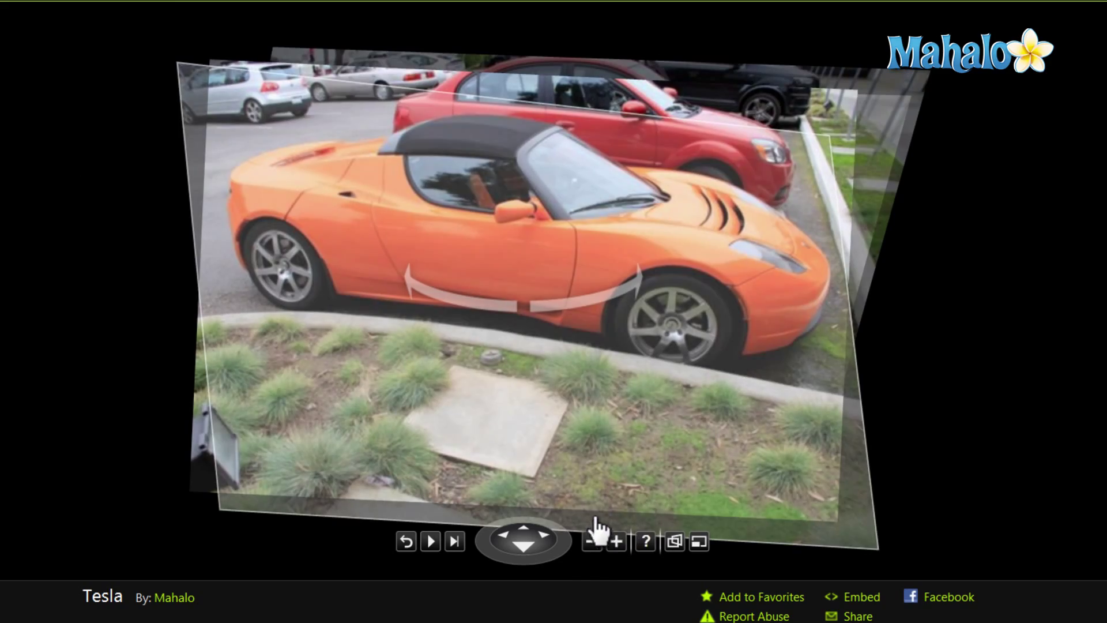
- Examine the Tesla logo on the front wheel's hub up close, then return to the view of the whole car
left_click(616, 542)
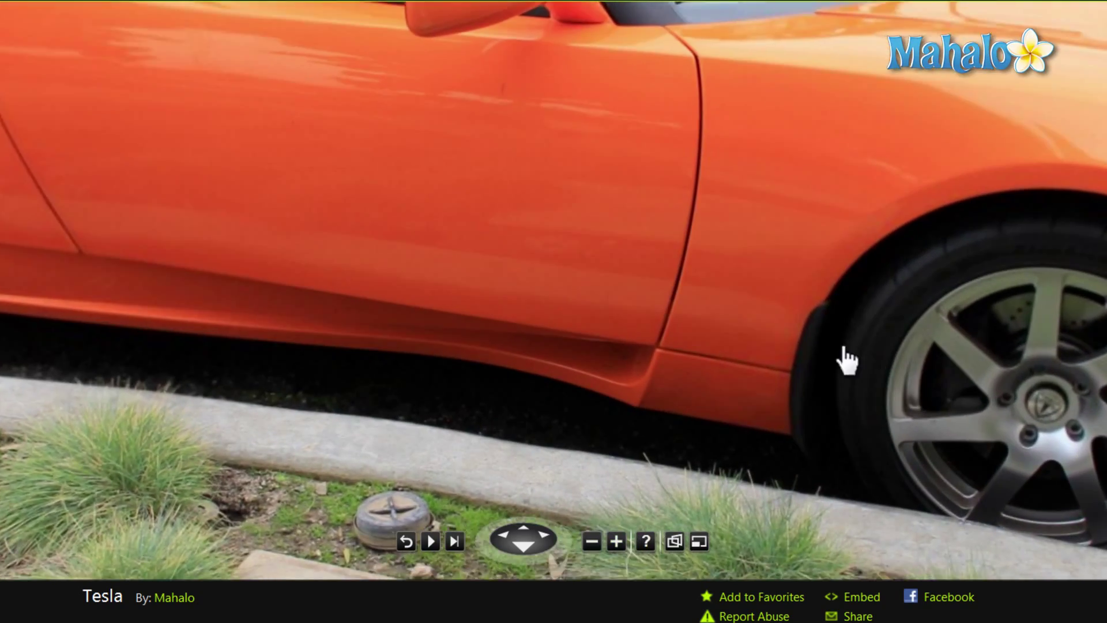
left_click_drag(843, 346, 506, 309)
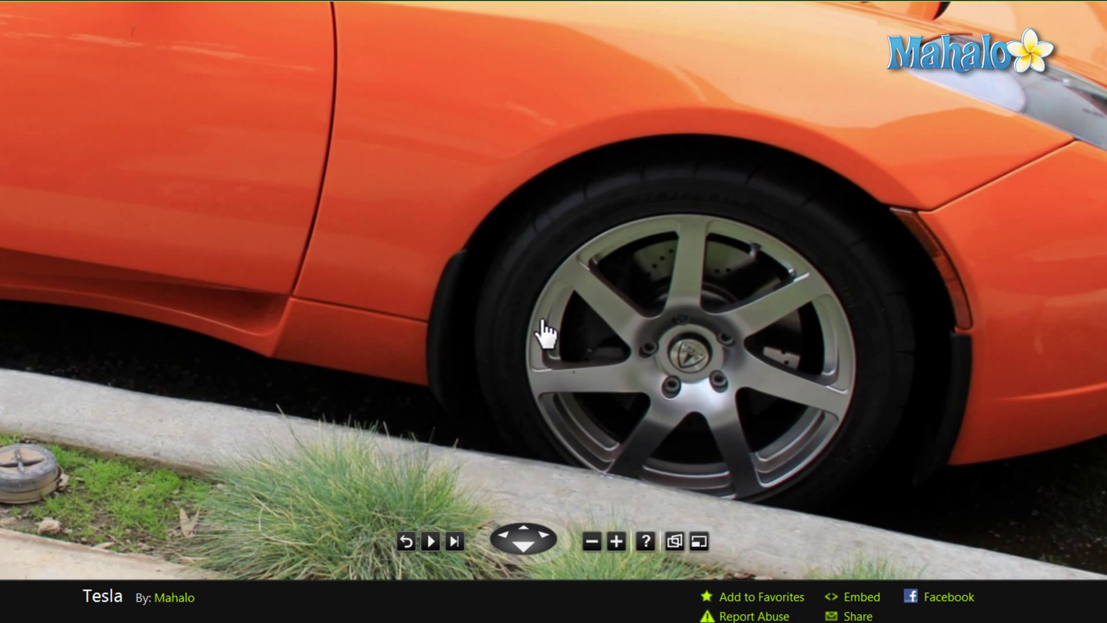
left_click(620, 542)
left_click(619, 542)
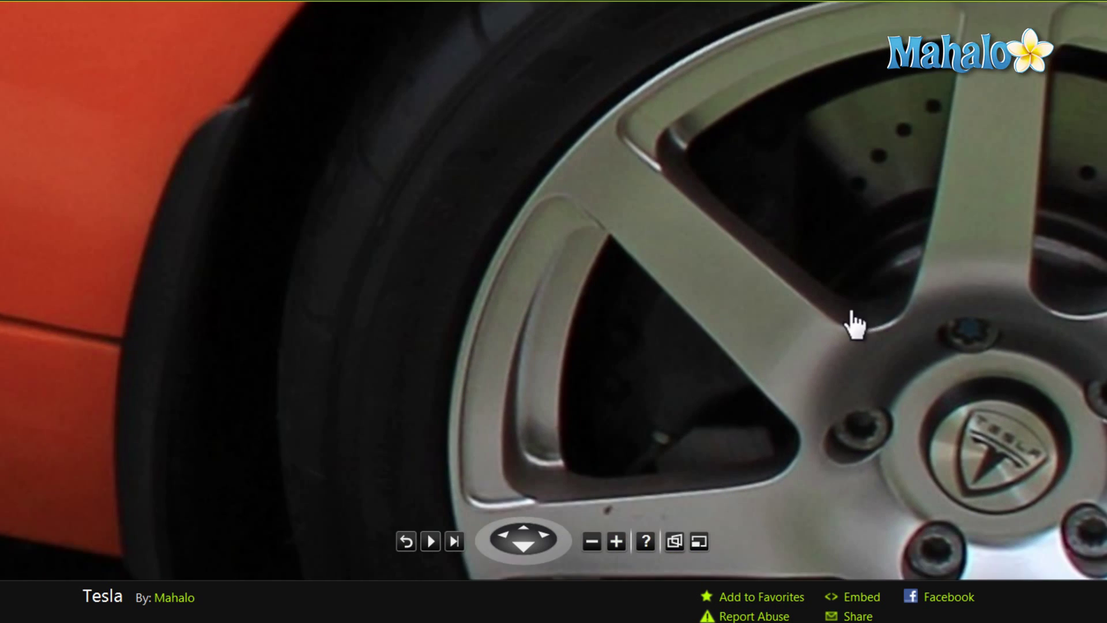
left_click_drag(851, 311, 615, 239)
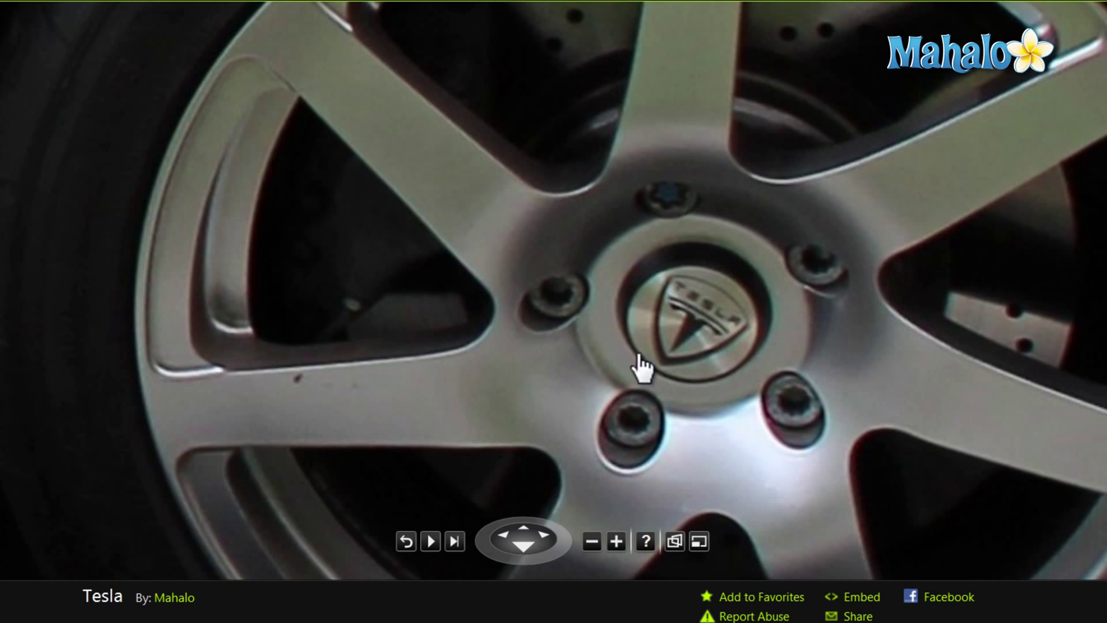
left_click(592, 542)
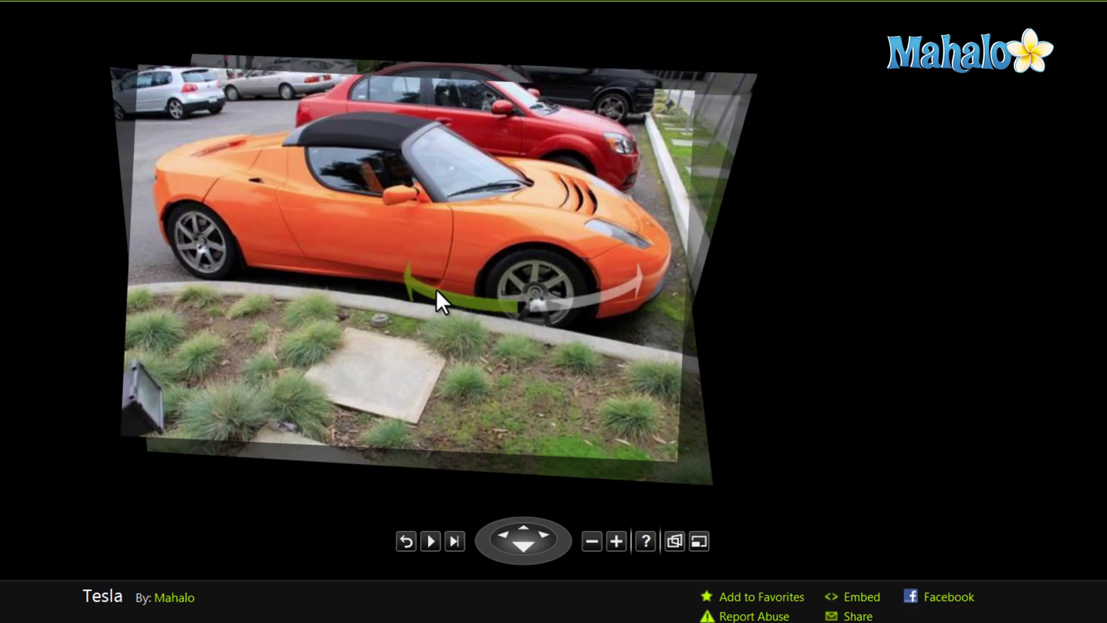
- Circle the car again in the 3D view, inspecting its passenger side, front and opposite side
left_click(435, 289)
left_click_drag(387, 314, 535, 328)
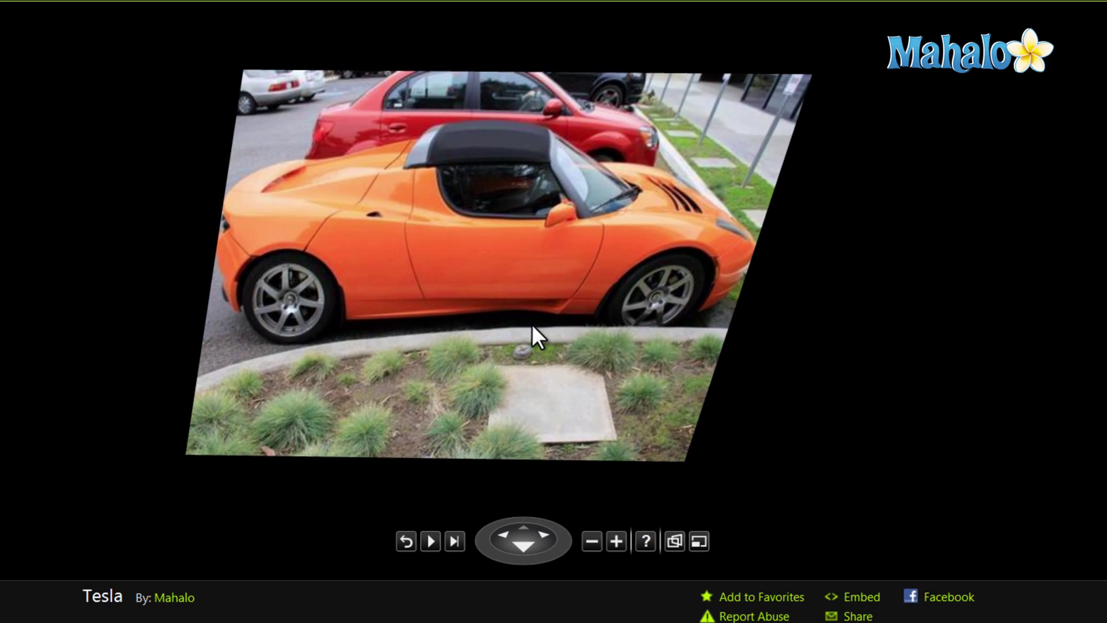
left_click(532, 324)
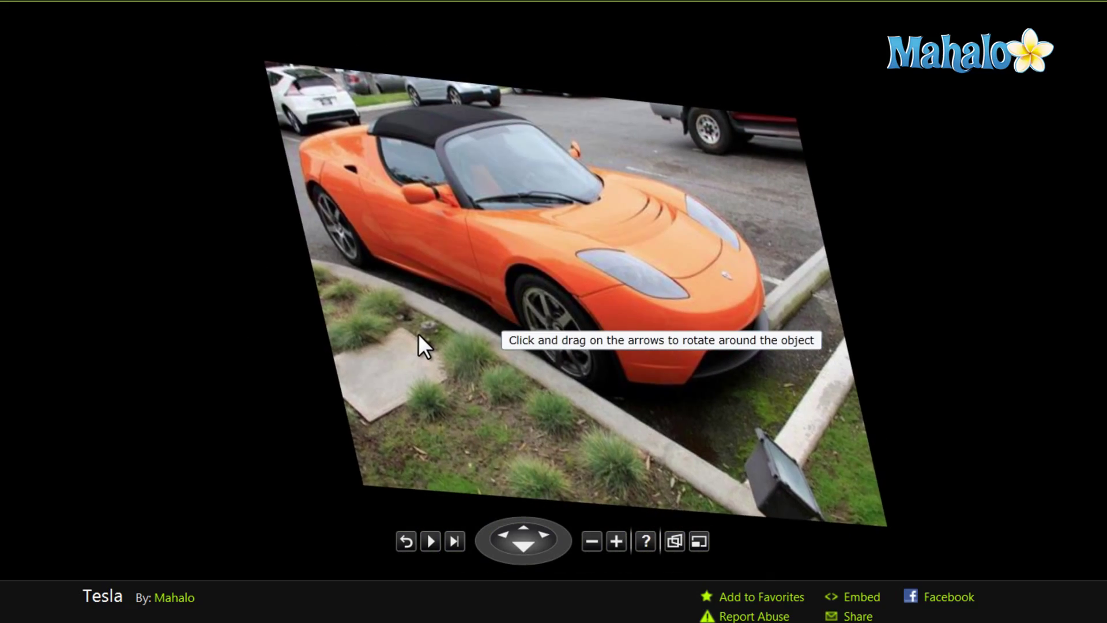
left_click_drag(418, 333, 10, 355)
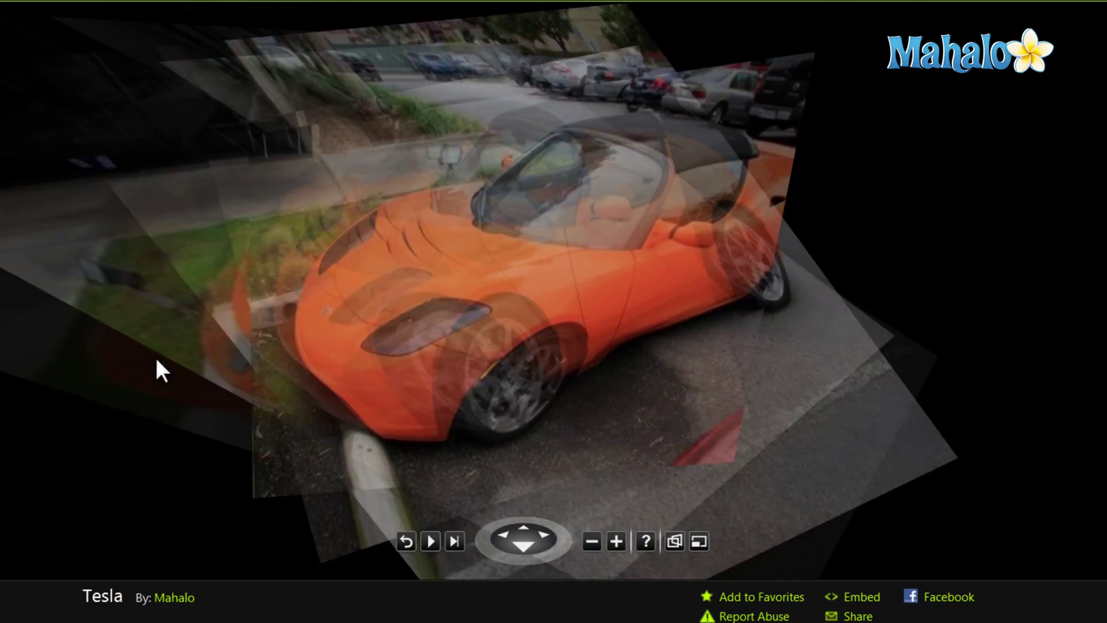
left_click_drag(156, 360, 358, 364)
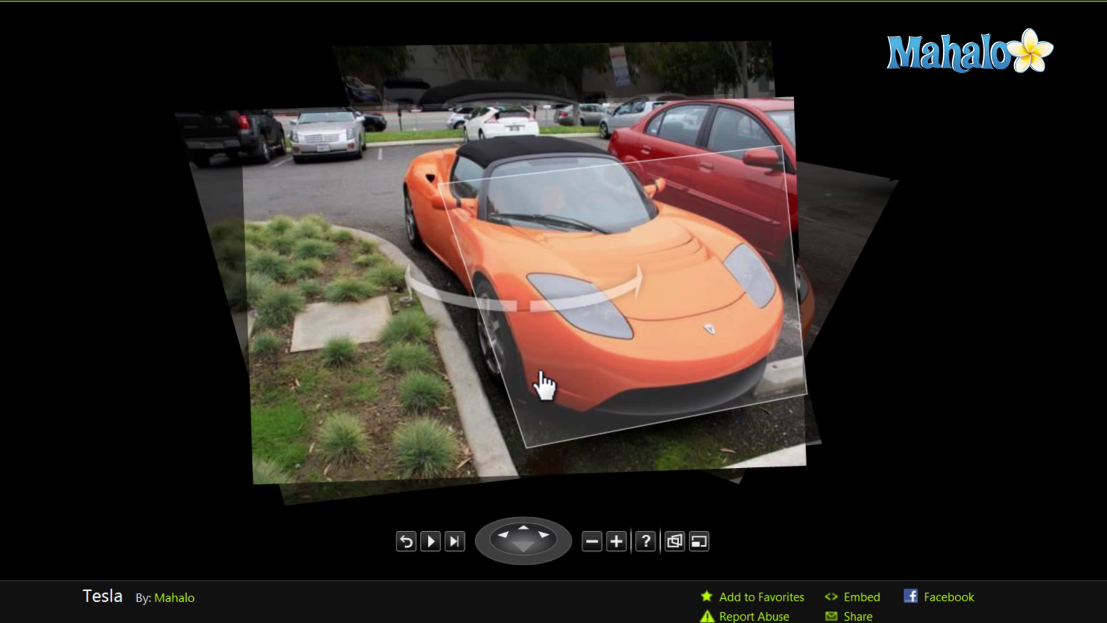
- Examine the Tesla synth in the Overhead and 2D views, then return to the 3D view
left_click(674, 540)
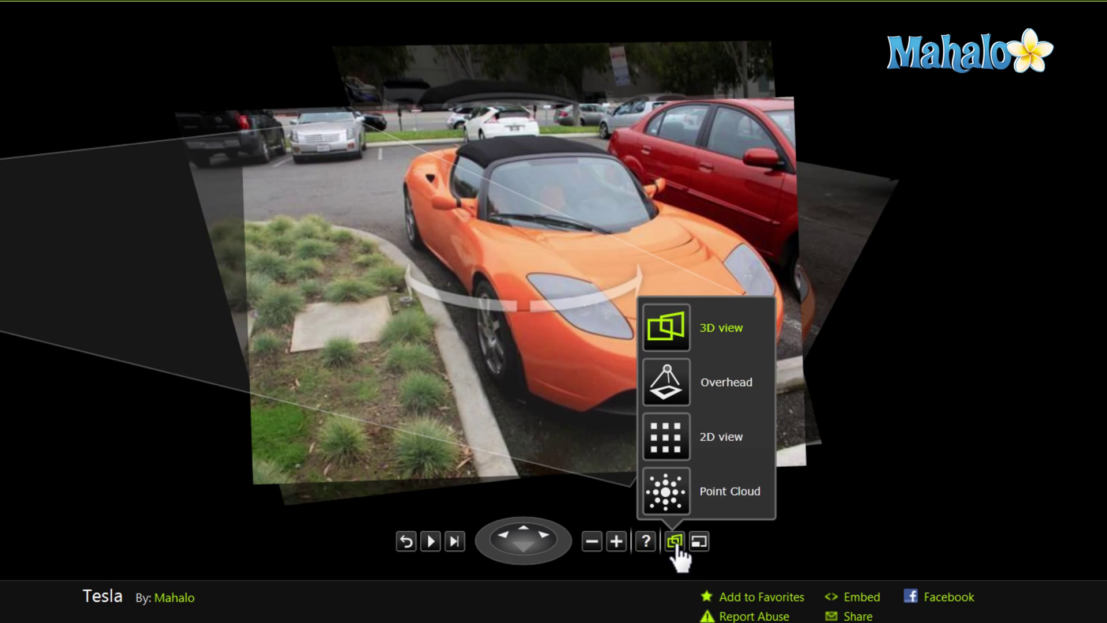
left_click(678, 388)
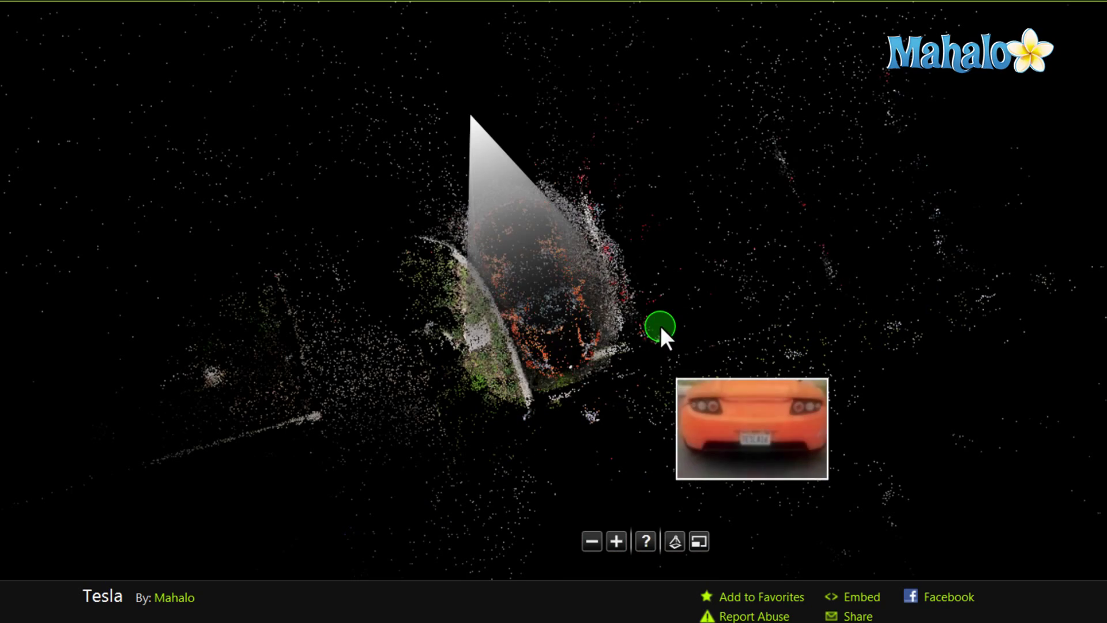
left_click(675, 541)
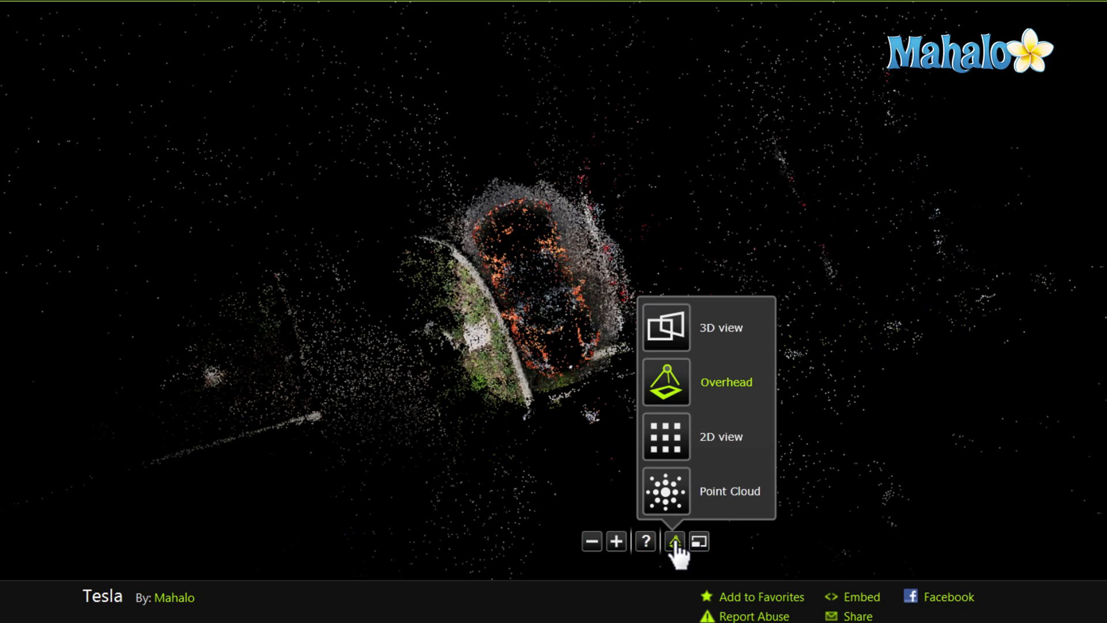
left_click(678, 455)
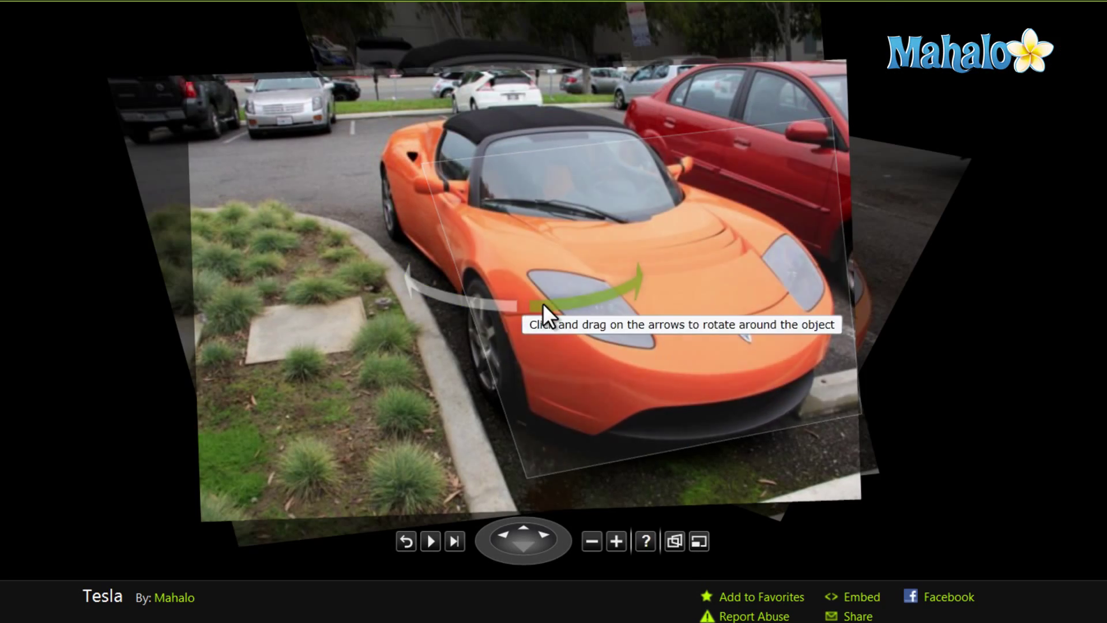
- Move through the neighbouring photos and rotate around to examine the back of the car with its license plate
left_click_drag(542, 303, 621, 304)
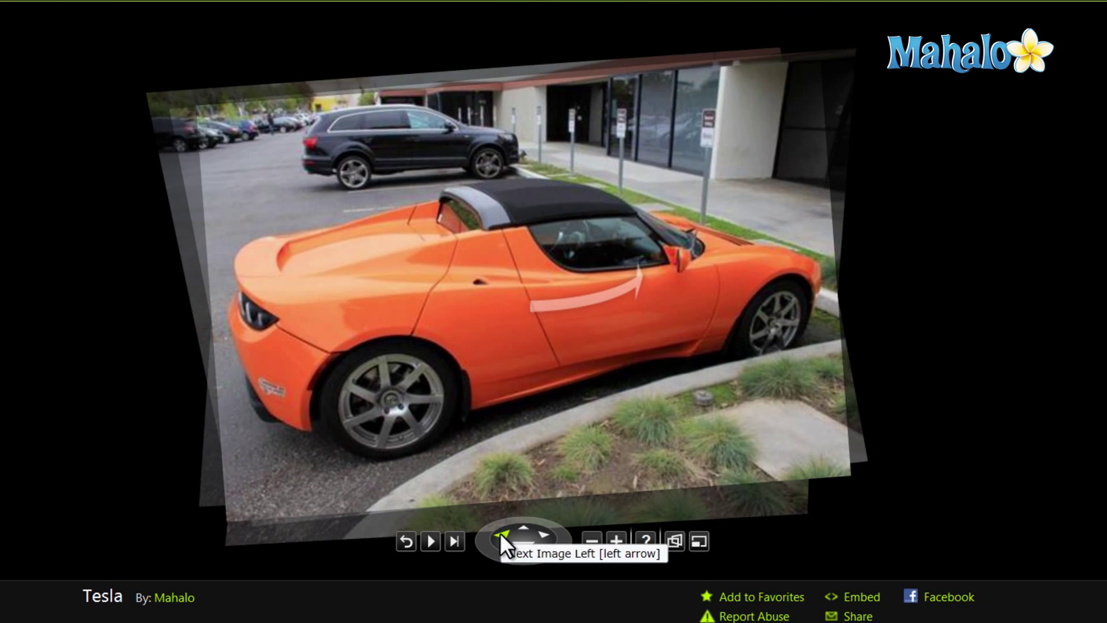
left_click(502, 537)
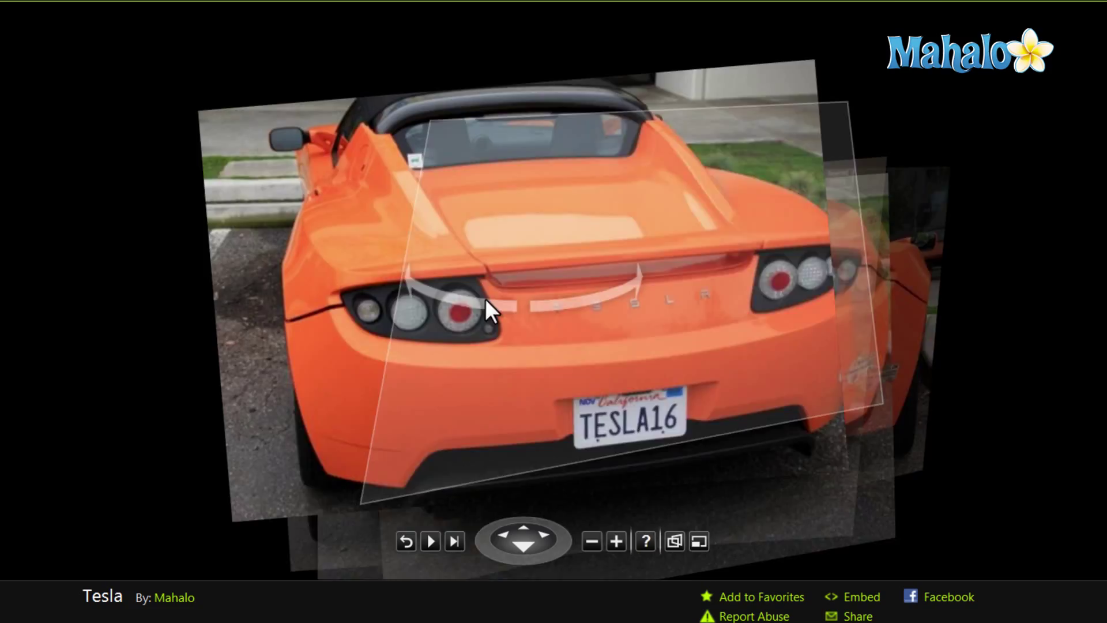
left_click(485, 299)
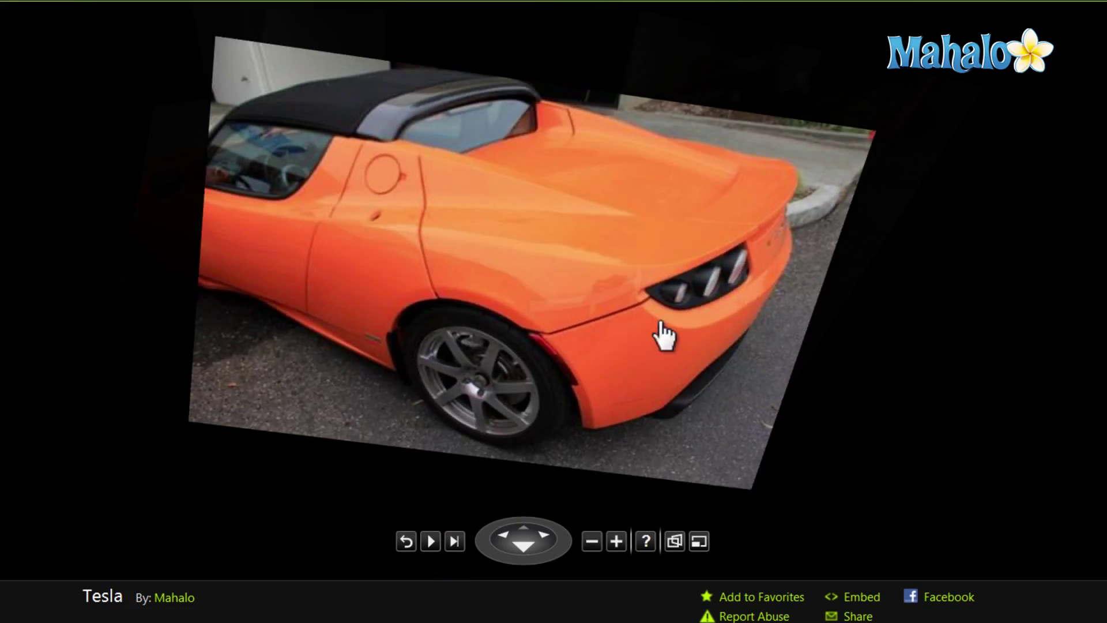
left_click(503, 533)
left_click_drag(540, 290, 599, 376)
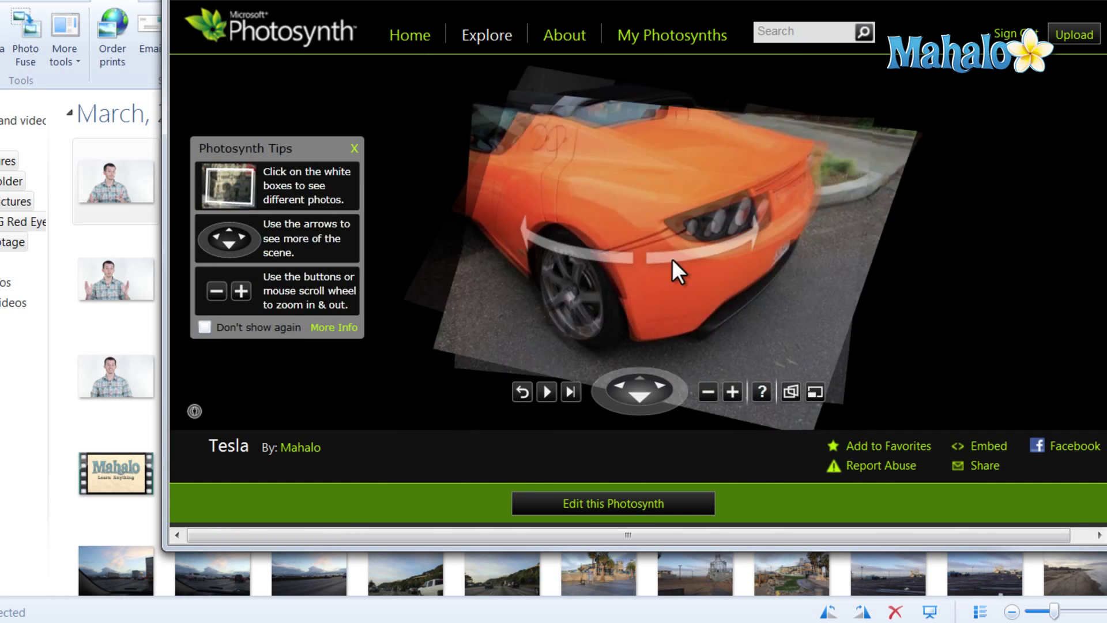
left_click_drag(673, 260, 563, 141)
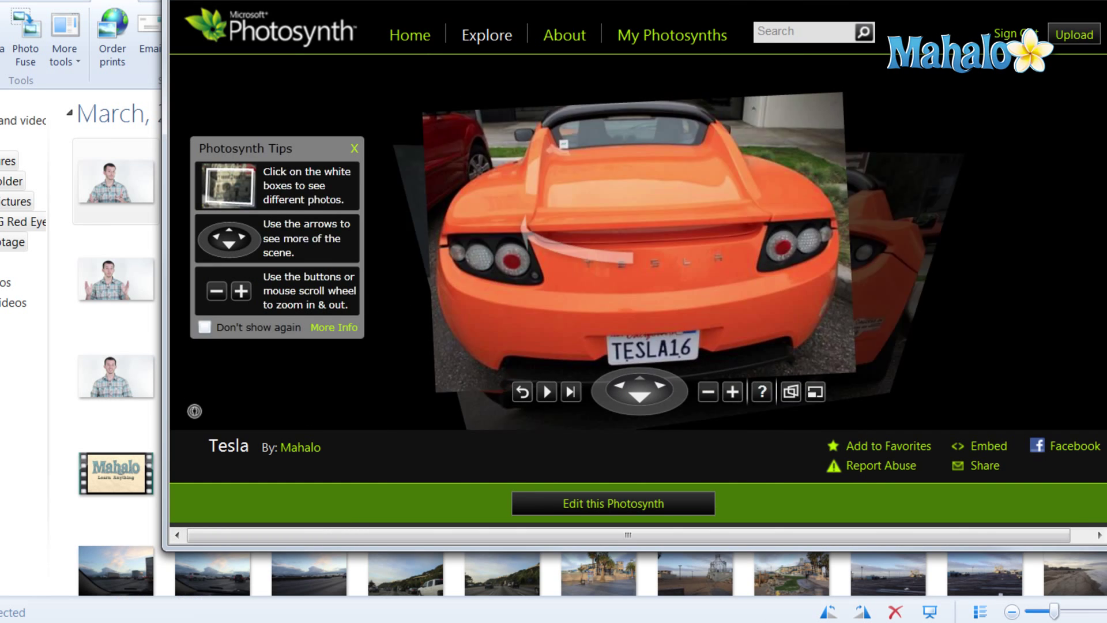